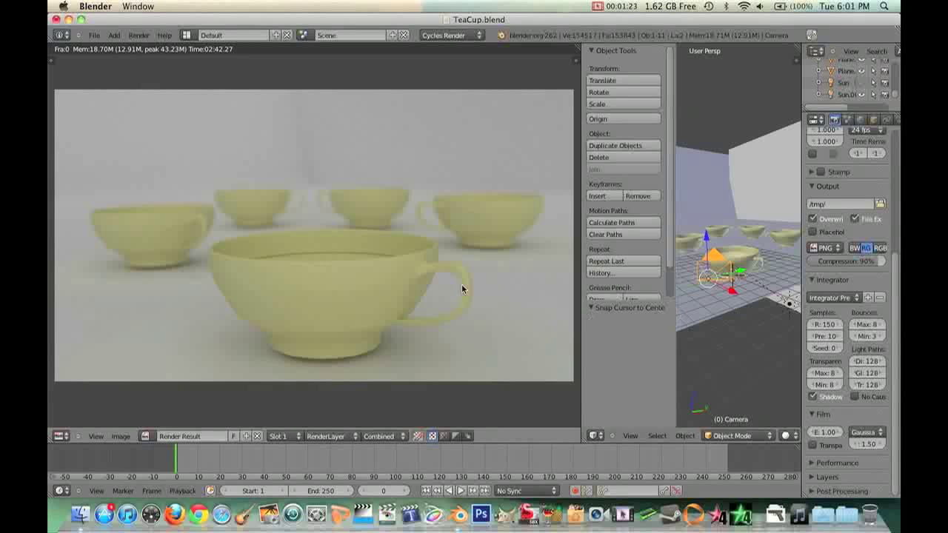
Enlarge the 3D view over the render result and select the sun lamp below the front teacup
left_click_drag(580, 333, 139, 303)
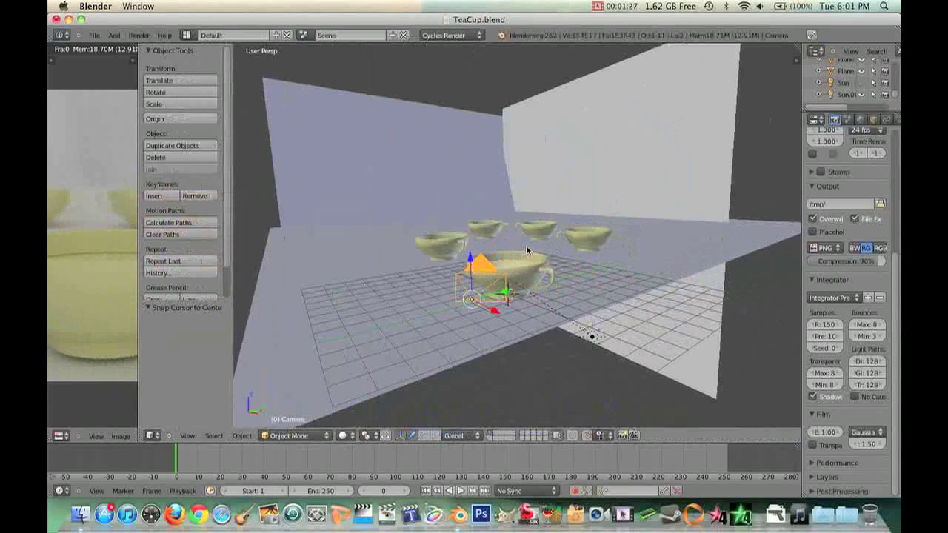
scroll(526, 250, "down", 5)
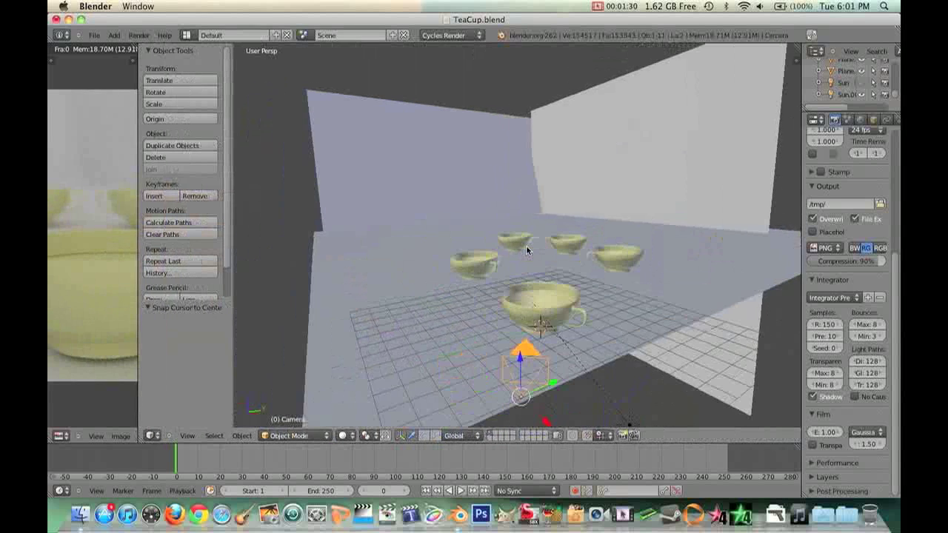
scroll(526, 245, "left", 3)
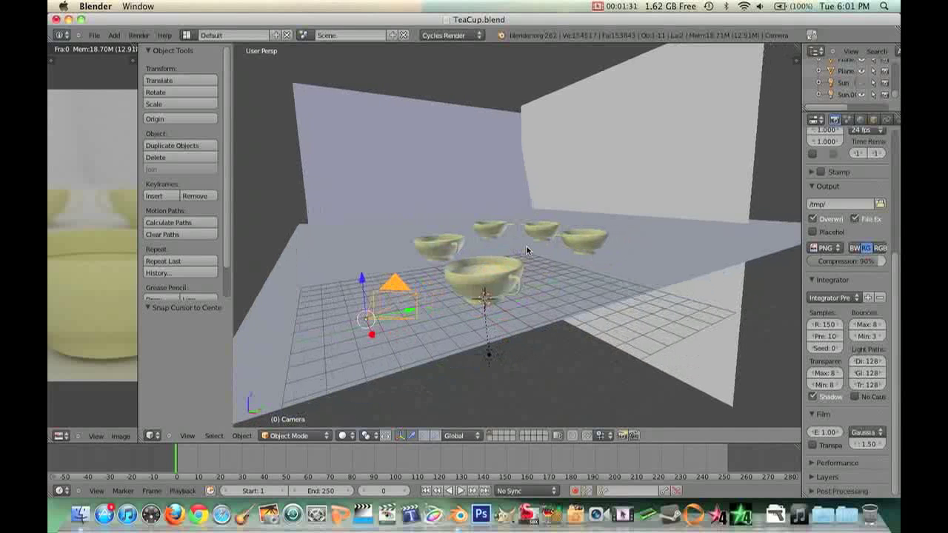
right_click(498, 276)
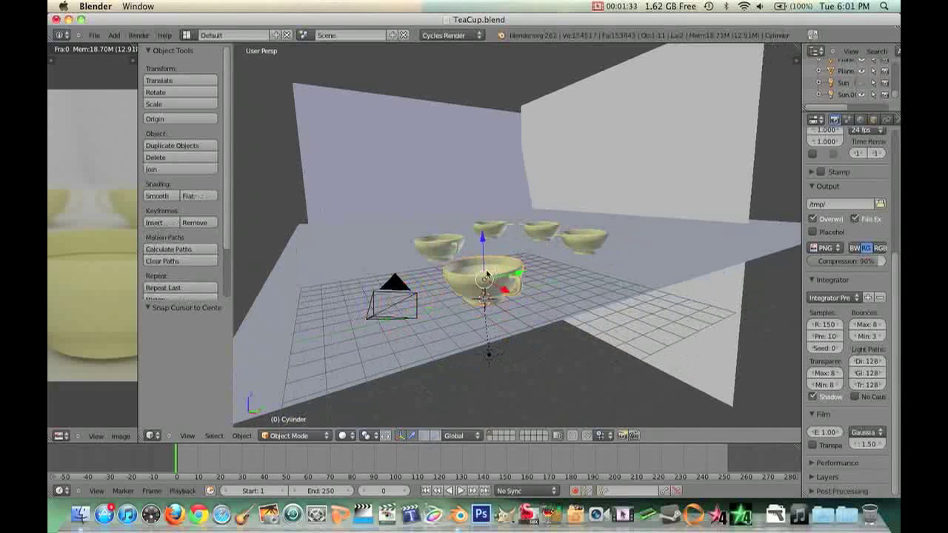
right_click(489, 354)
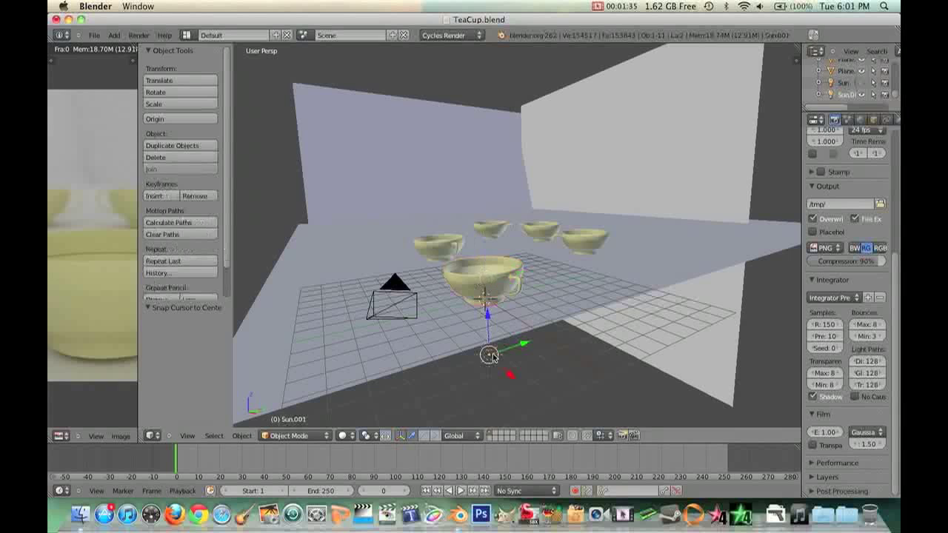
scroll(493, 370, "down", 3)
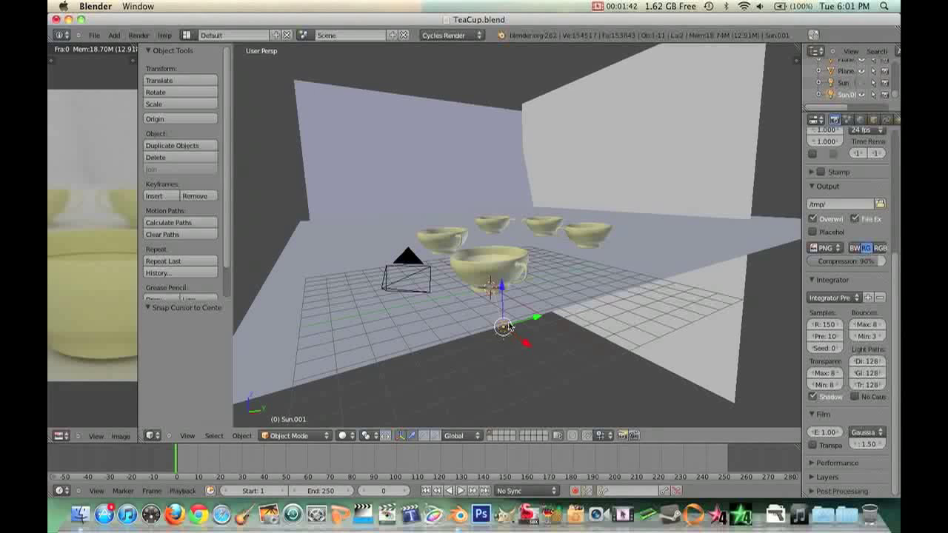
Look at the scene through the camera and widen the properties editor so its settings are fully readable
left_click(187, 435)
left_click(198, 398)
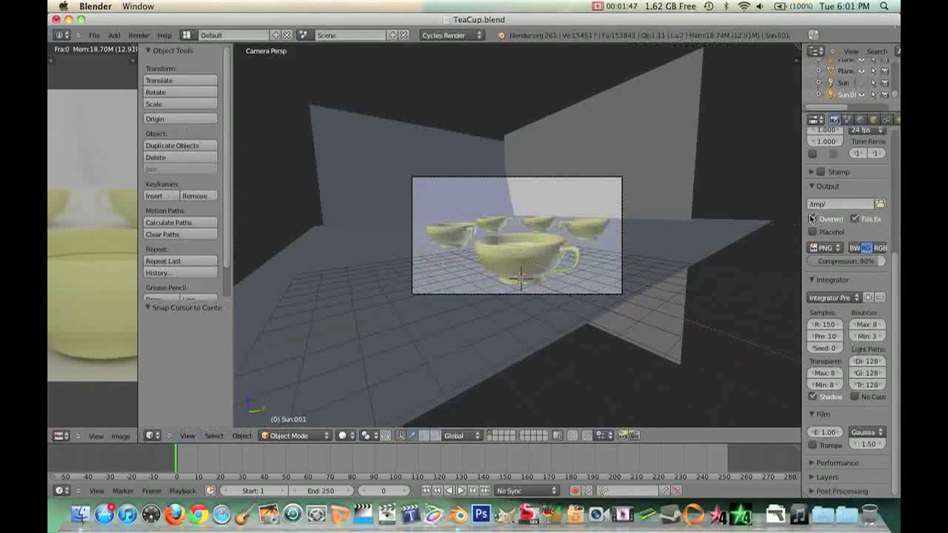
left_click_drag(800, 219, 709, 219)
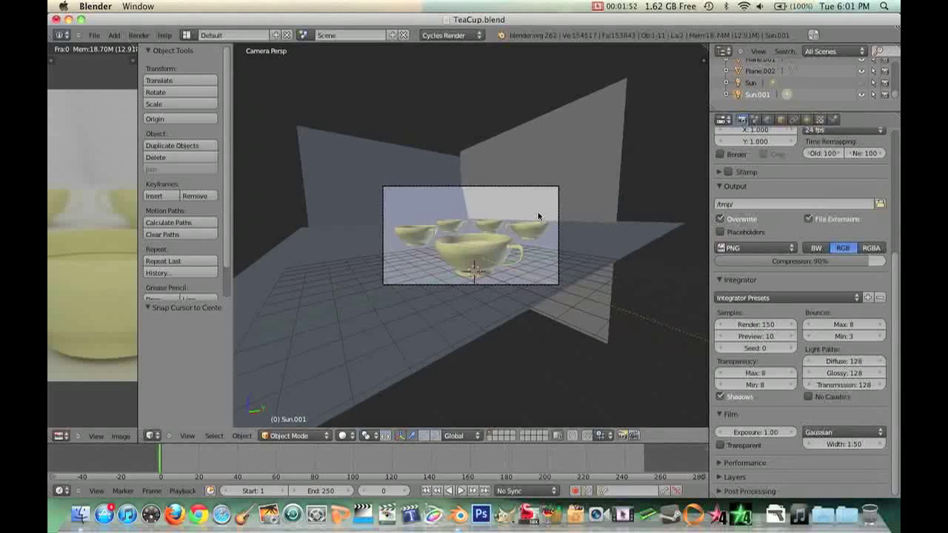
scroll(538, 215, "up", 4)
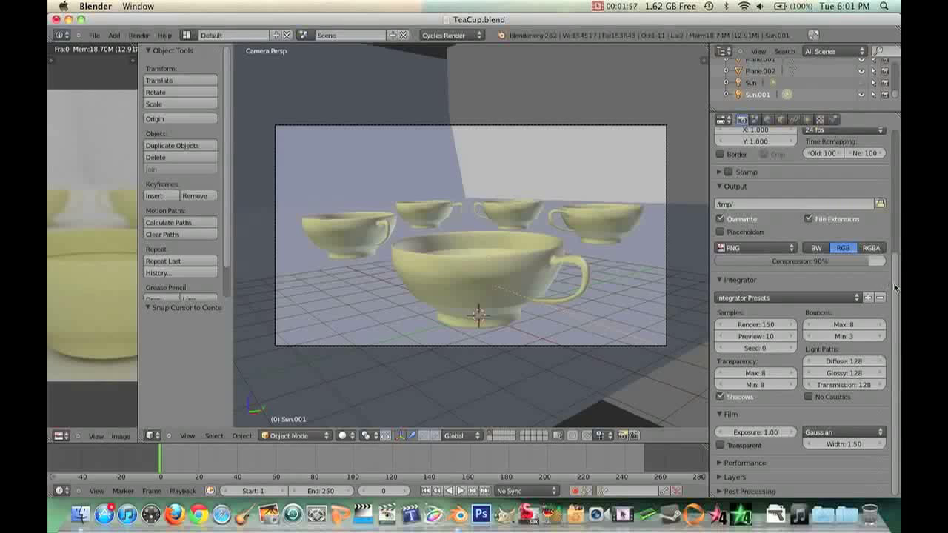
Examine the selected sun lamp's type, size and emission settings, and return to the scene's render settings
scroll(895, 287, "up", 6)
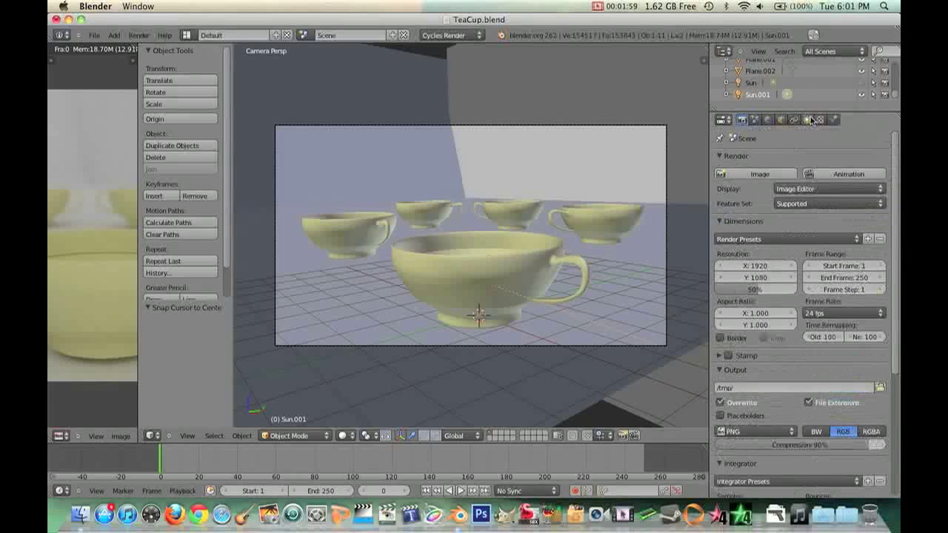
left_click(808, 120)
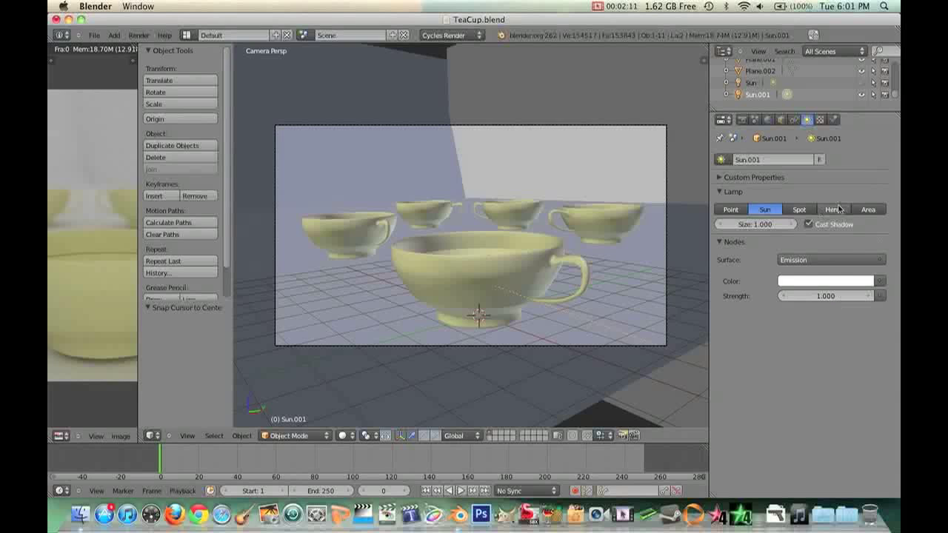
left_click(742, 121)
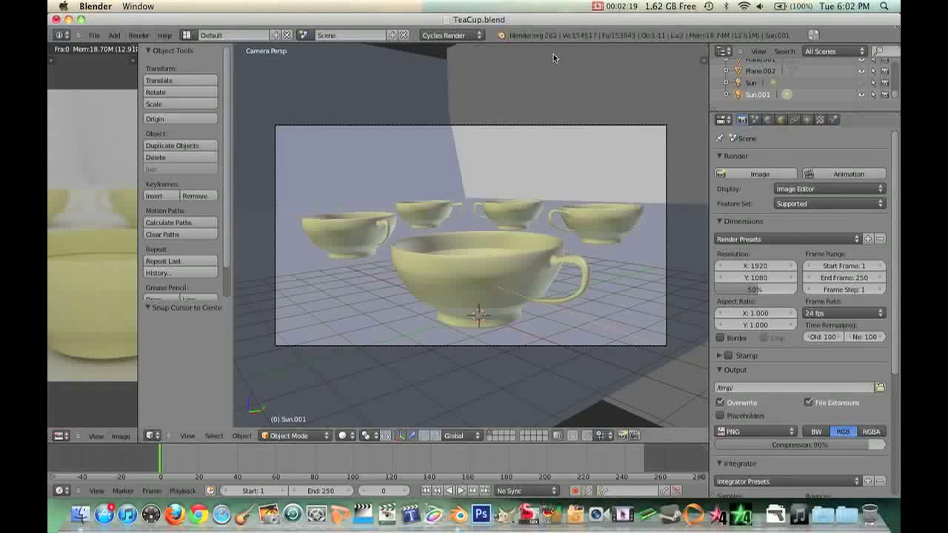
Check the available render engines, keep Cycles Render, and look over its output and sampling settings
left_click(476, 37)
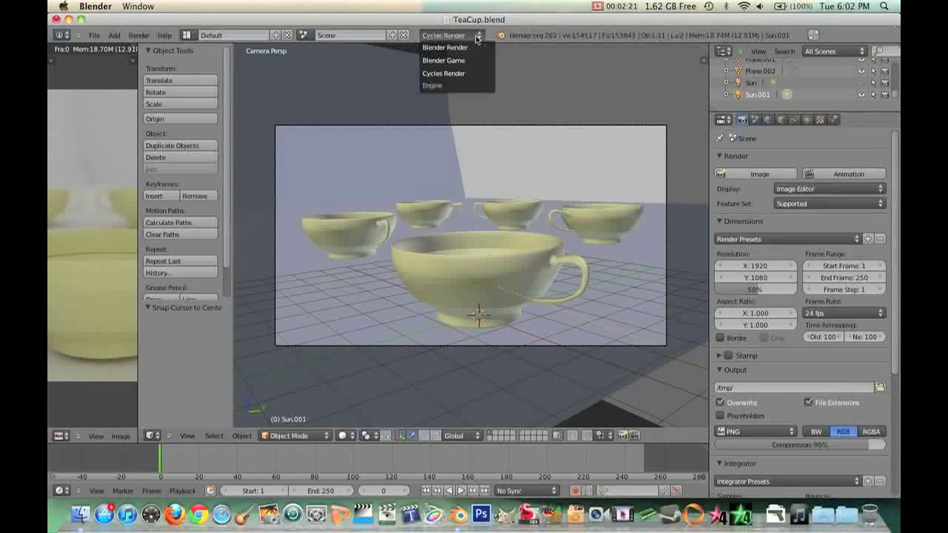
left_click(462, 74)
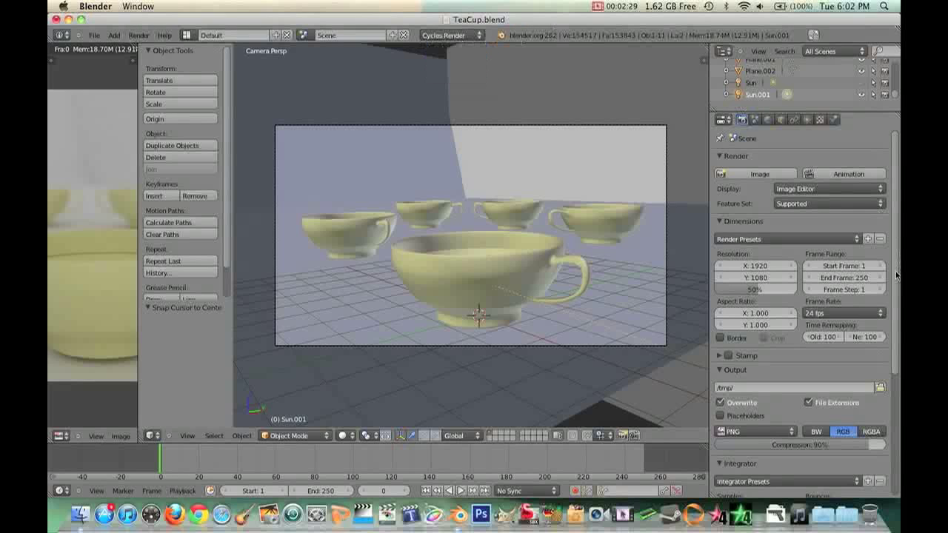
scroll(896, 276, "down", 5)
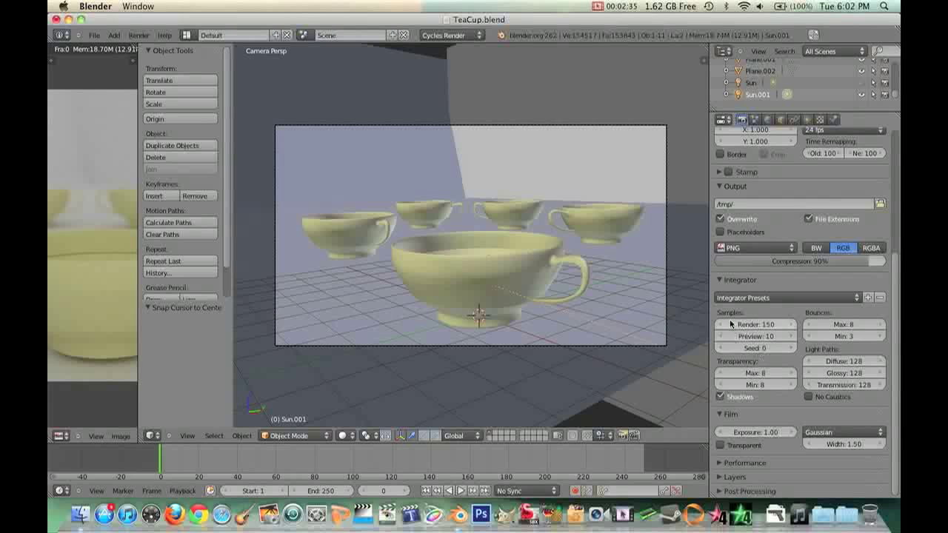
scroll(898, 259, "up", 5)
scroll(899, 260, "down", 5)
Preview the teacup scene with Rendered viewport shading and leave the camera view
left_click(343, 435)
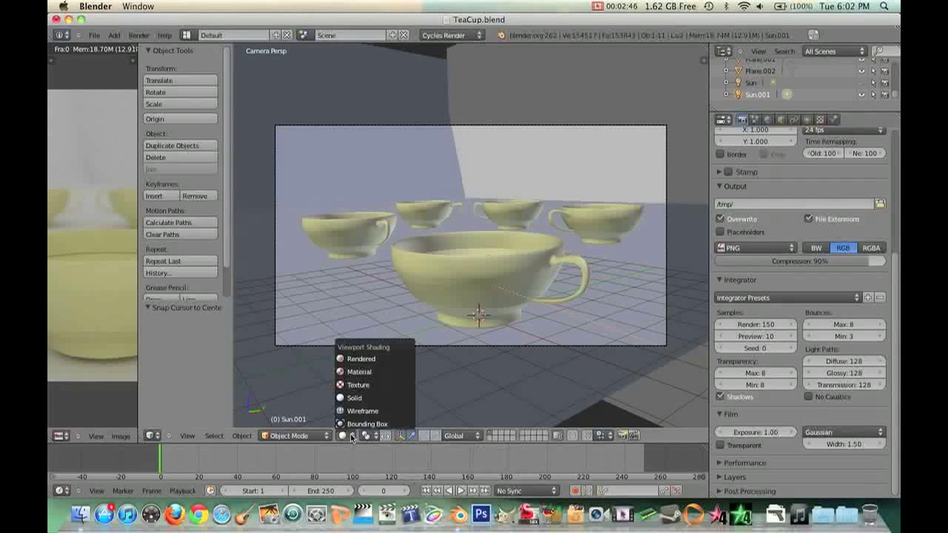
left_click(374, 360)
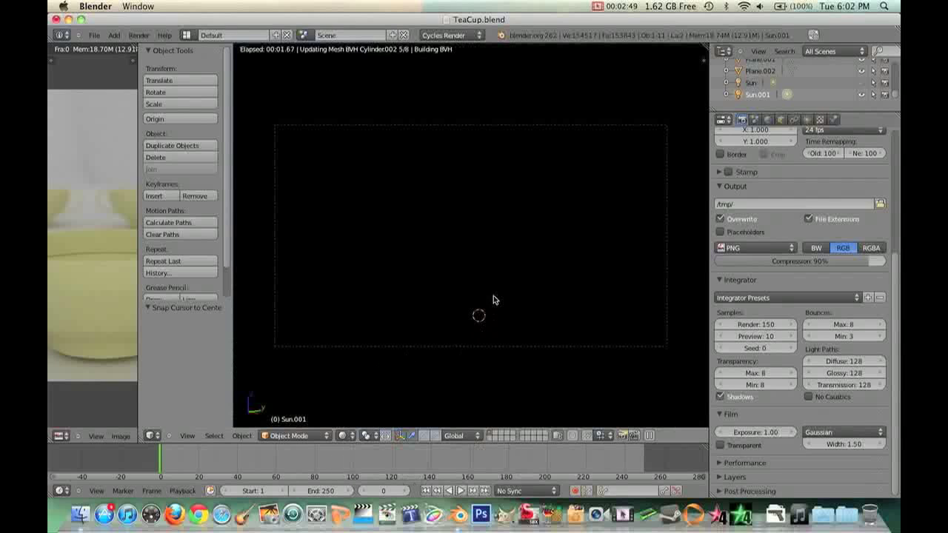
key("KP_0")
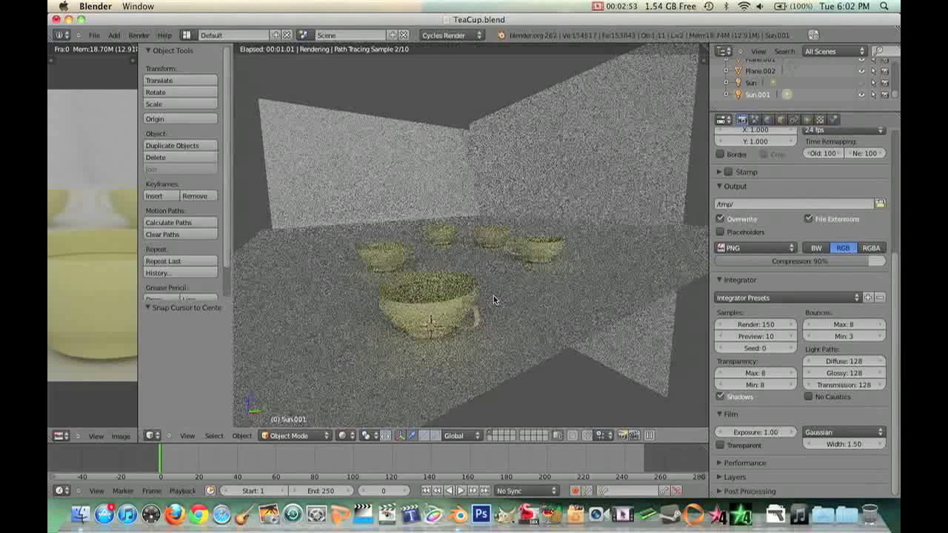
scroll(493, 296, "left", 5)
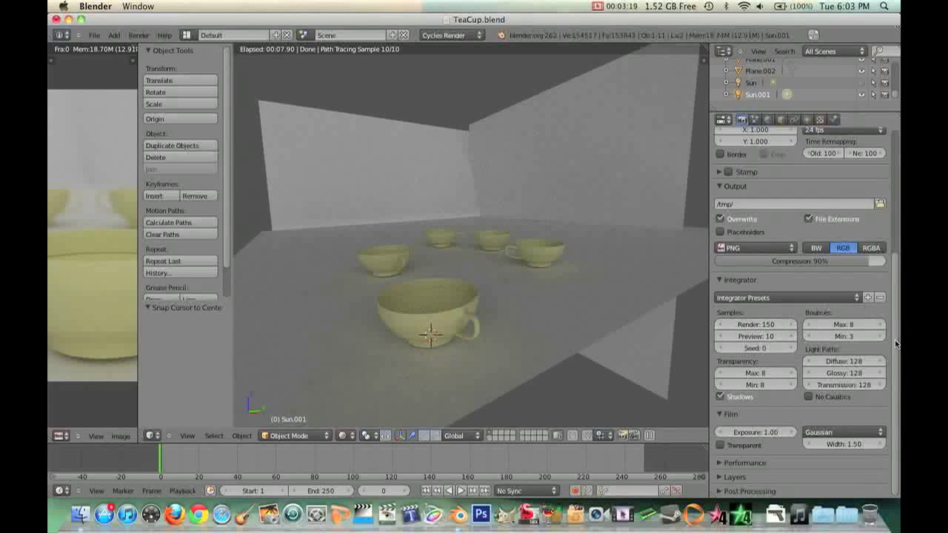
Return the 3D view's shading to Solid
scroll(896, 344, "up", 5)
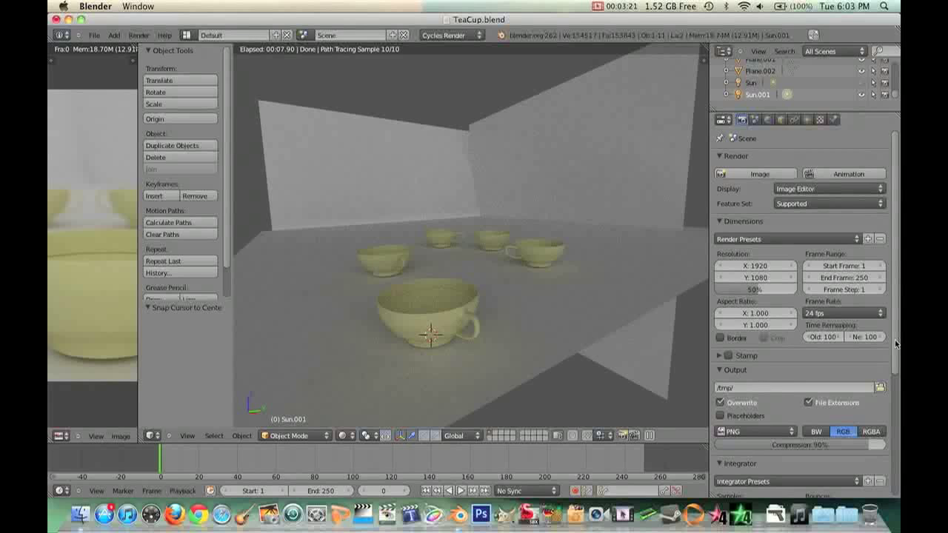
left_click(351, 436)
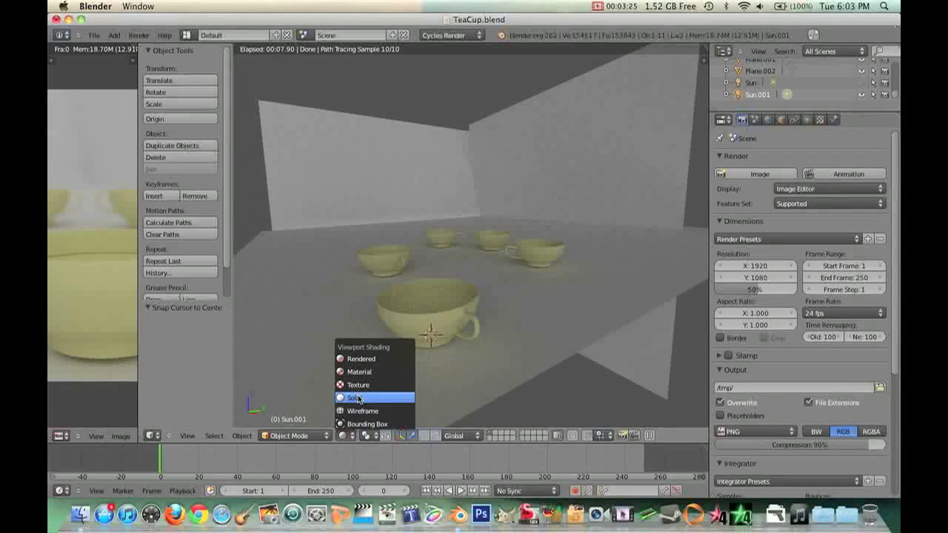
left_click(358, 398)
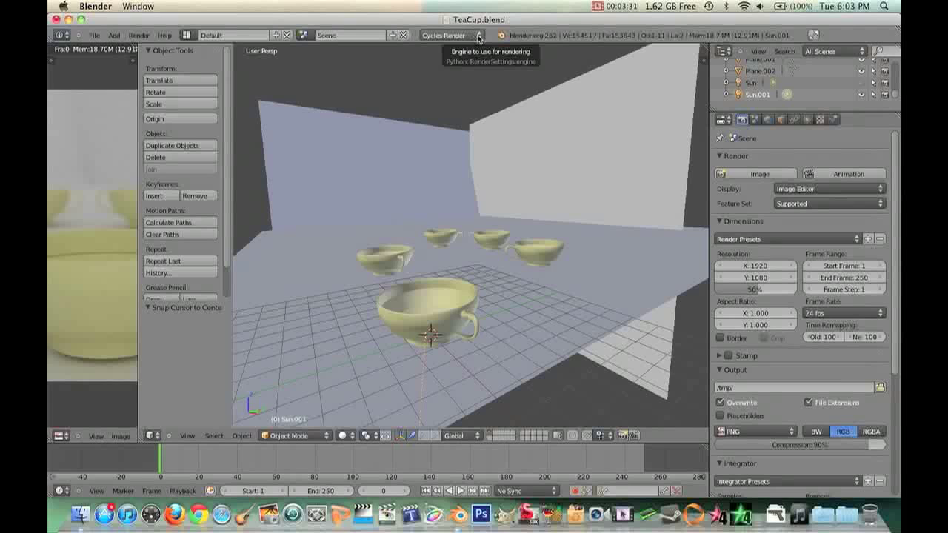
Change the render engine to Blender Render and zoom out to view the whole teacup scene
left_click(480, 39)
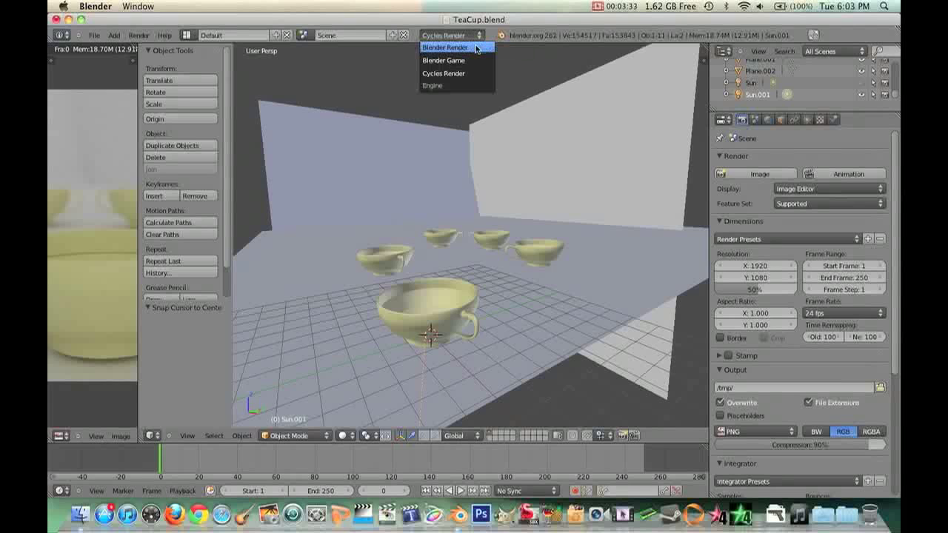
left_click(474, 48)
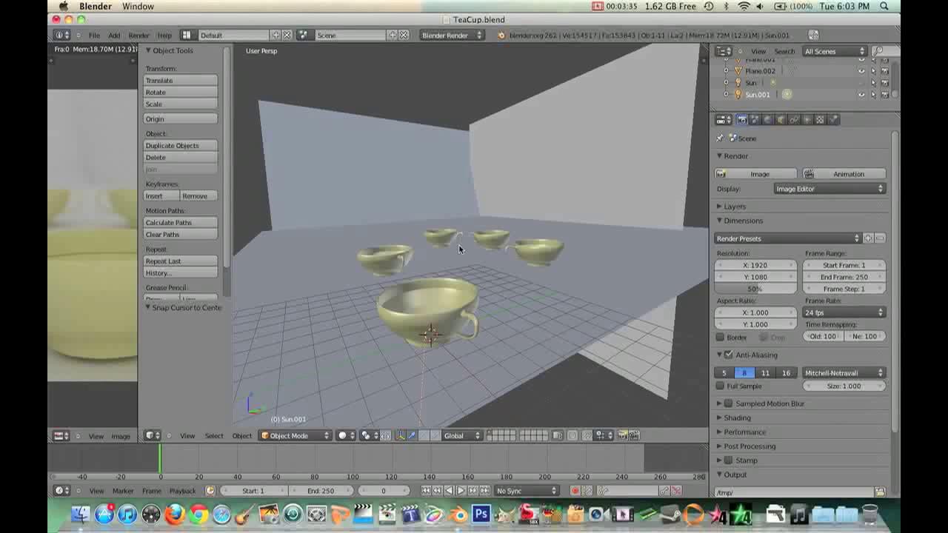
scroll(460, 246, "down", 5)
scroll(459, 248, "up", 5)
scroll(459, 248, "down", 5)
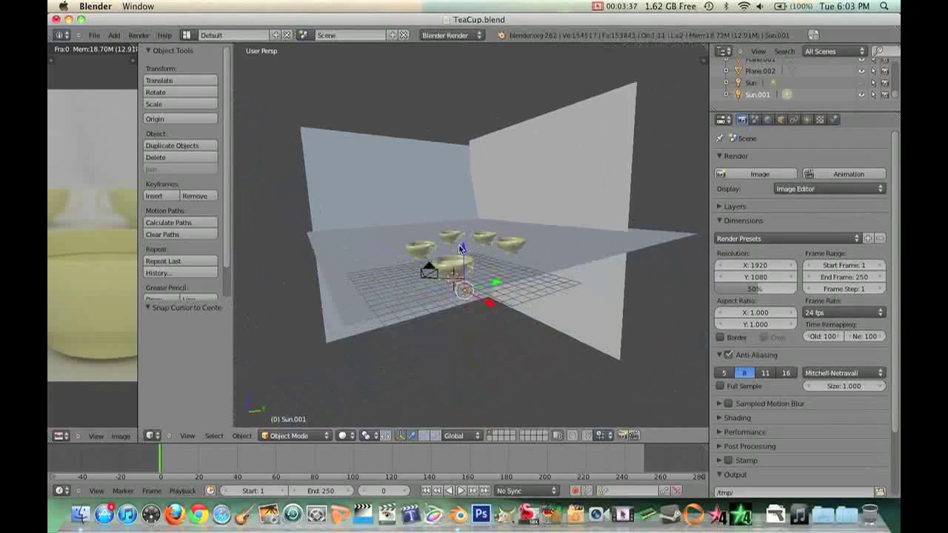
scroll(459, 249, "up", 3)
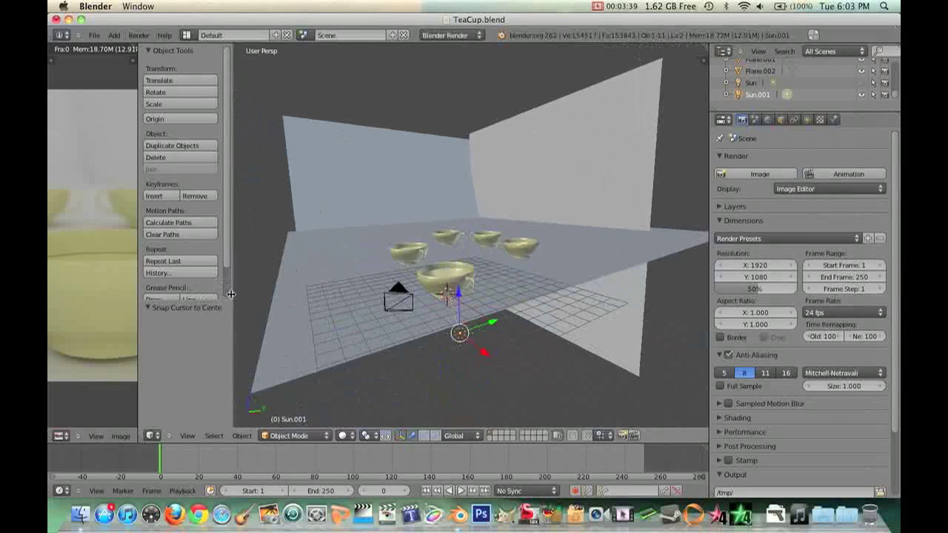
Narrow the tool shelf and widen the image editor to fit the earlier Cycles render
left_click_drag(232, 296, 207, 300)
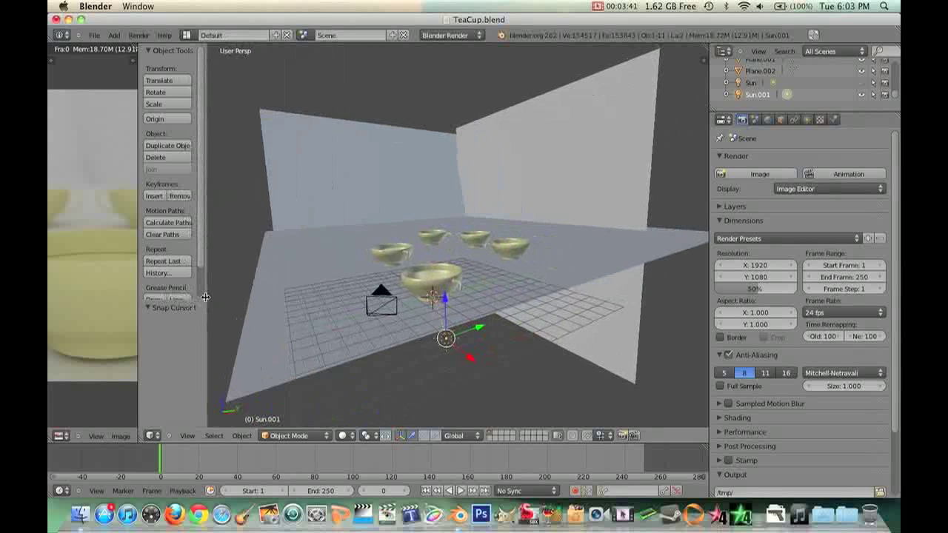
left_click_drag(137, 303, 454, 335)
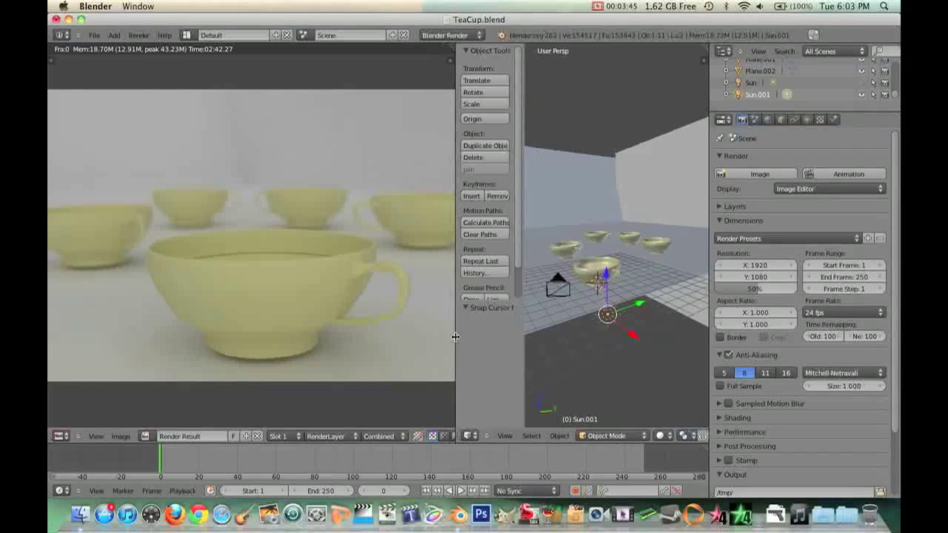
scroll(283, 310, "down", 2)
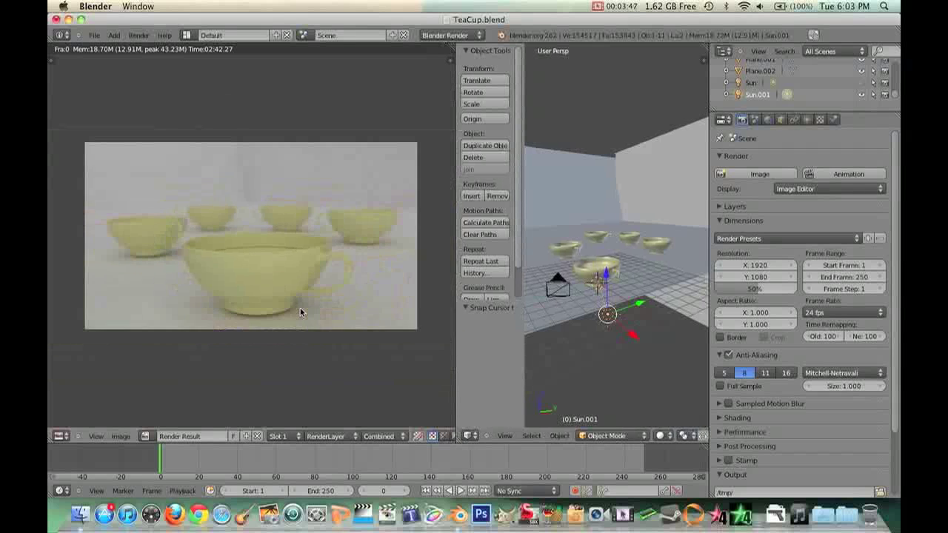
scroll(300, 308, "up", 1)
scroll(299, 308, "down", 1)
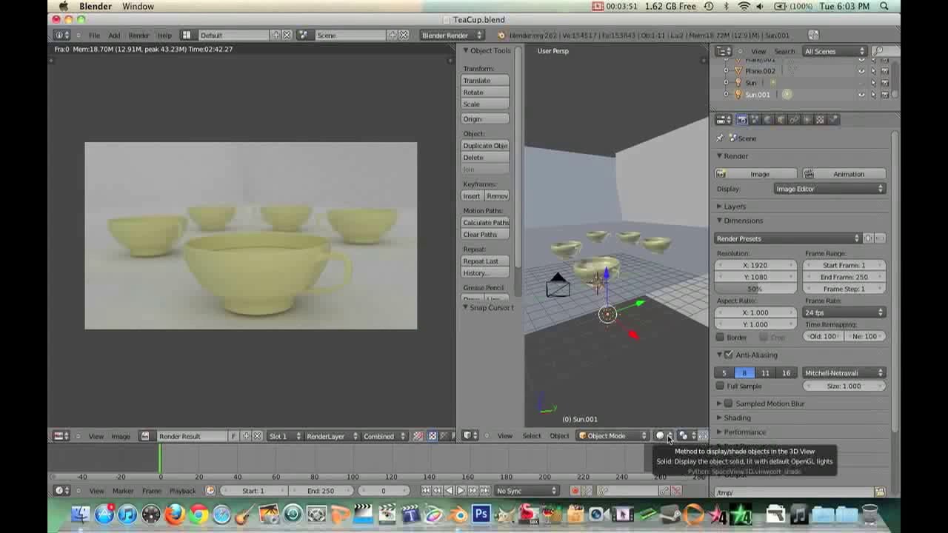
Check which viewport shading modes Blender Render offers, keeping Solid
scroll(652, 437, "down", 3)
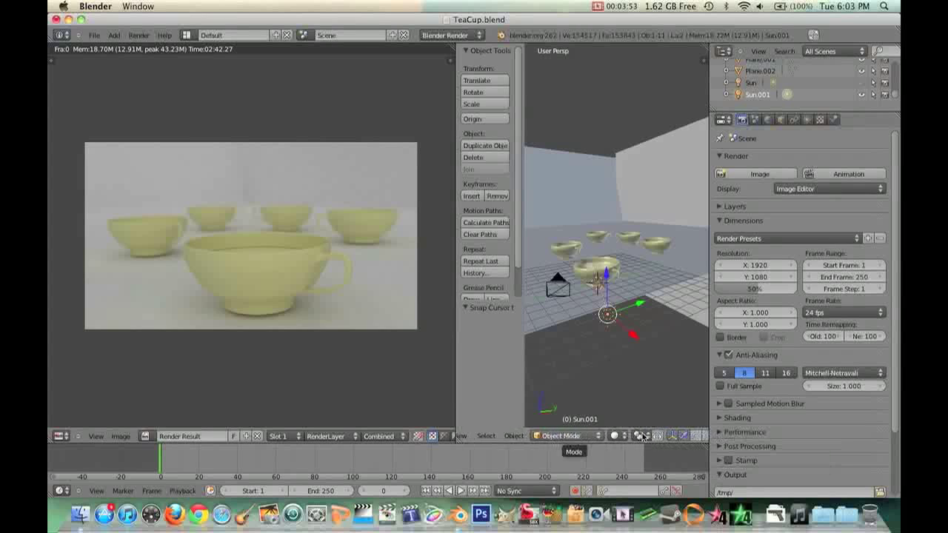
scroll(643, 437, "up", 3)
left_click(659, 435)
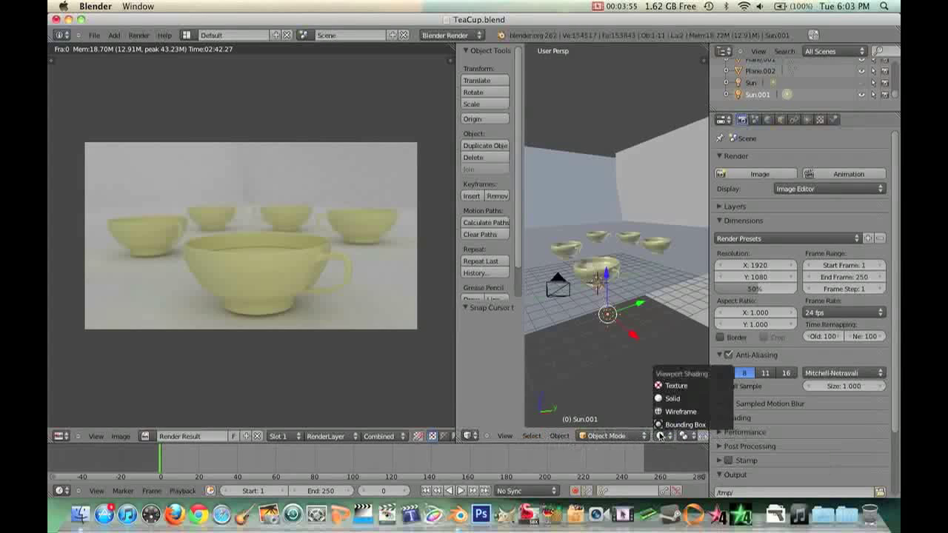
left_click(689, 400)
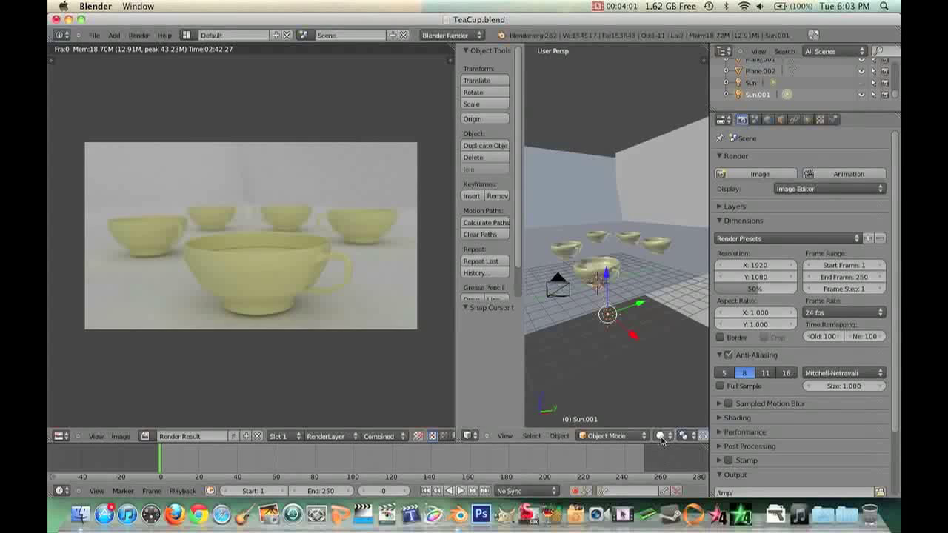
left_click(661, 441)
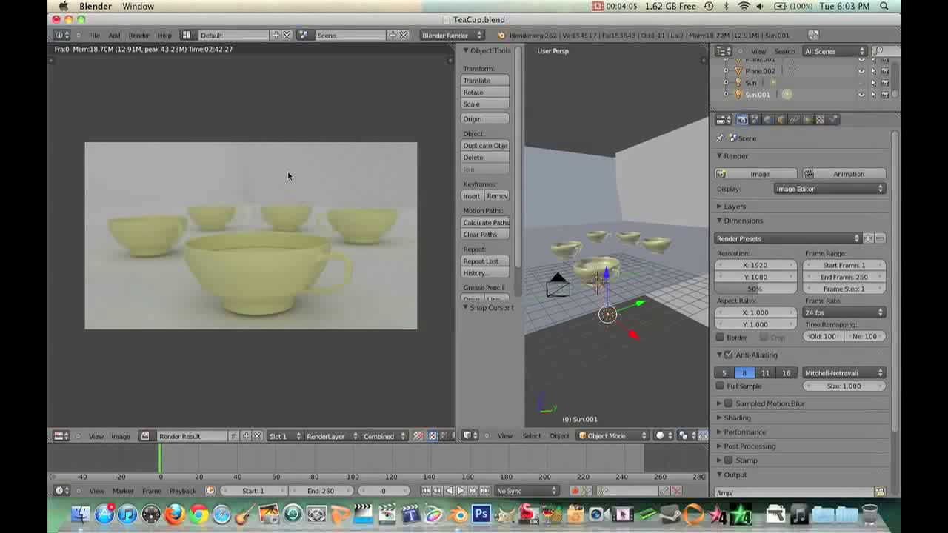
Render a still image of the teacup scene with Blender Render
left_click(140, 35)
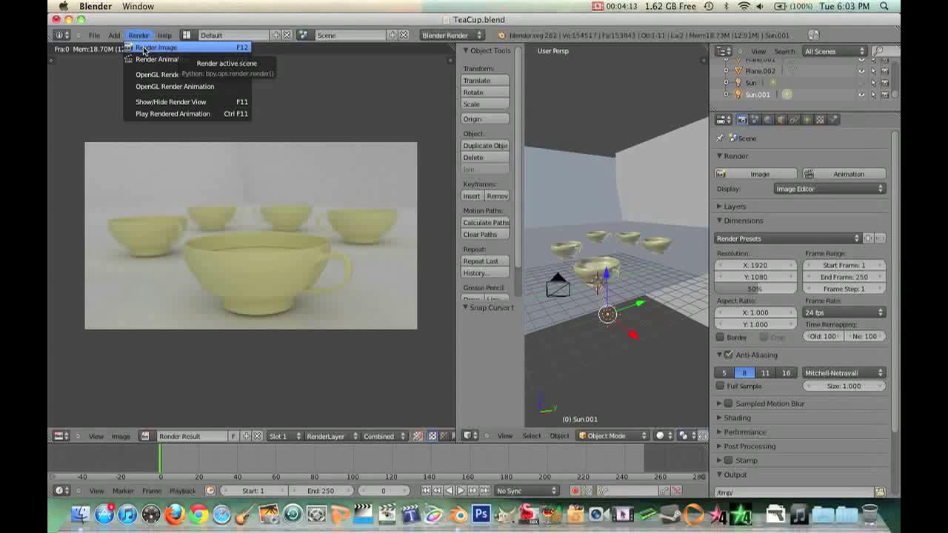
left_click(145, 49)
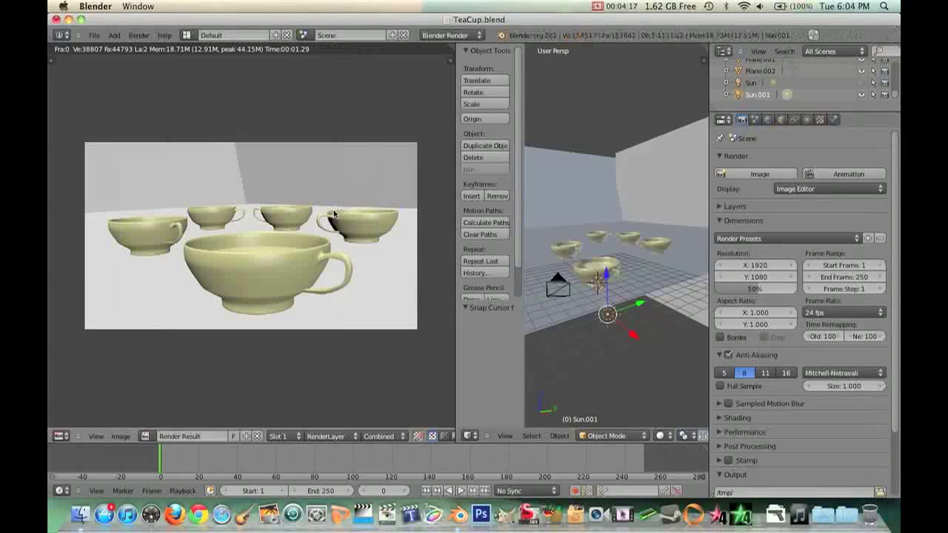
scroll(333, 214, "up", 1)
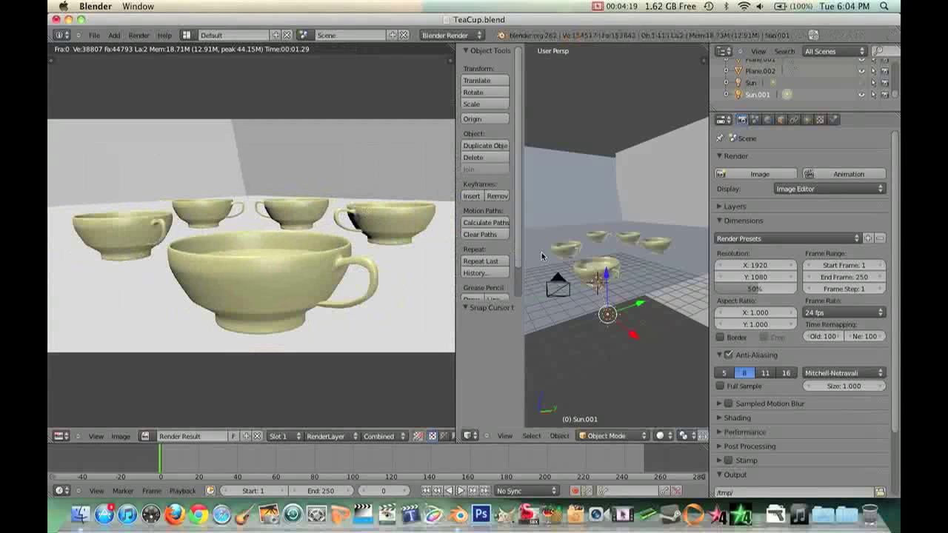
Widen the image editor across the 3D view to show the full Blender Render result
left_click_drag(521, 257, 664, 266)
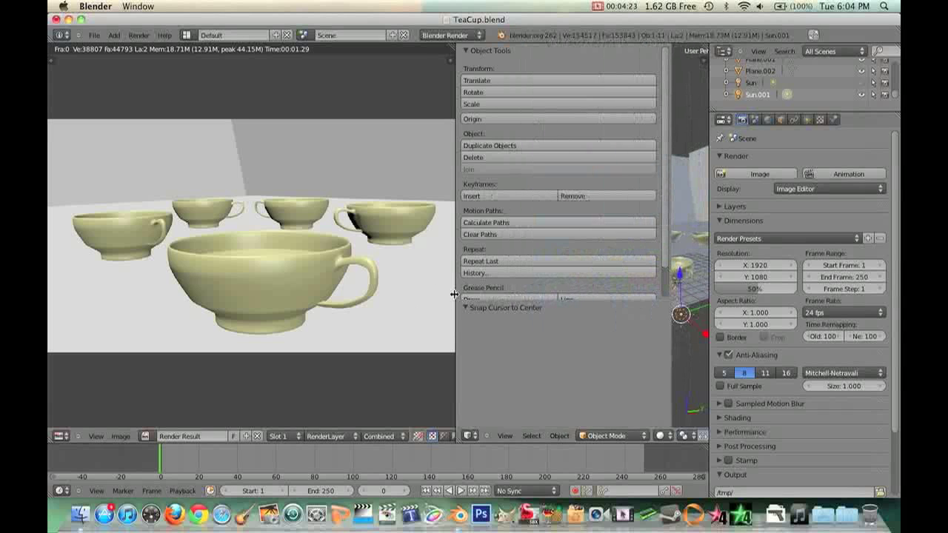
left_click_drag(454, 294, 638, 296)
scroll(330, 225, "up", 1)
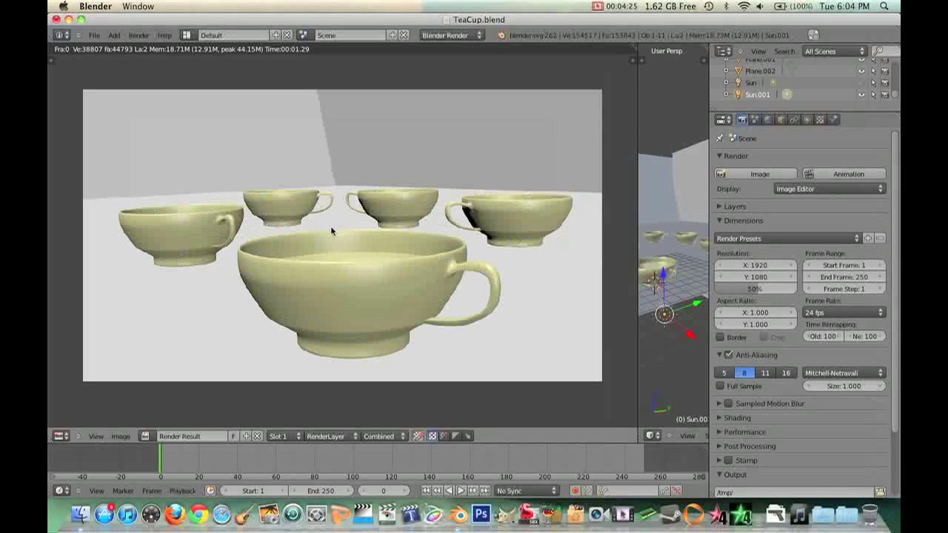